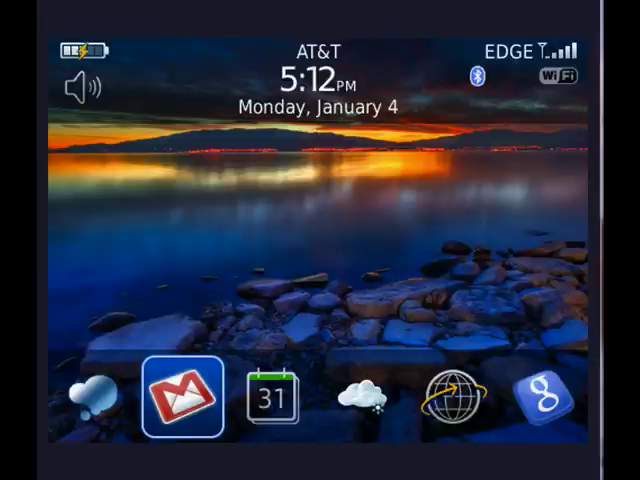
- Launch MemoPad and open the Shopping memo listing Lettiuce and Ice cream
{"action": "key", "text": "Return"}
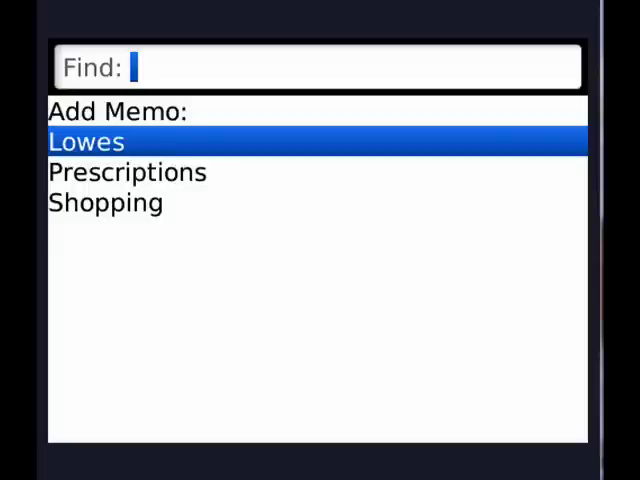
{"action": "key", "text": "Down"}
{"action": "key", "text": "Down"}
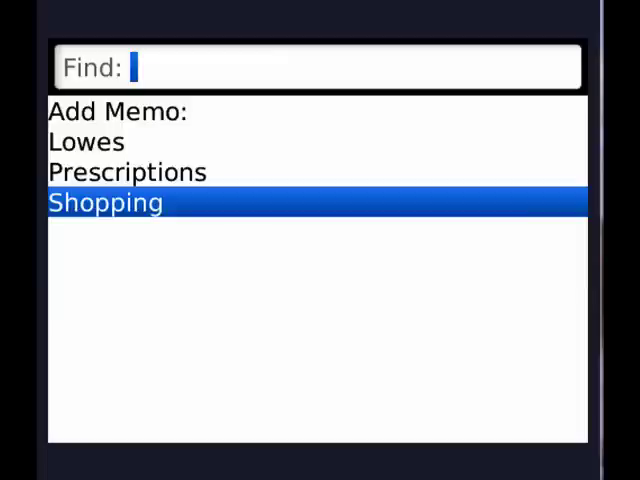
{"action": "key", "text": "Return"}
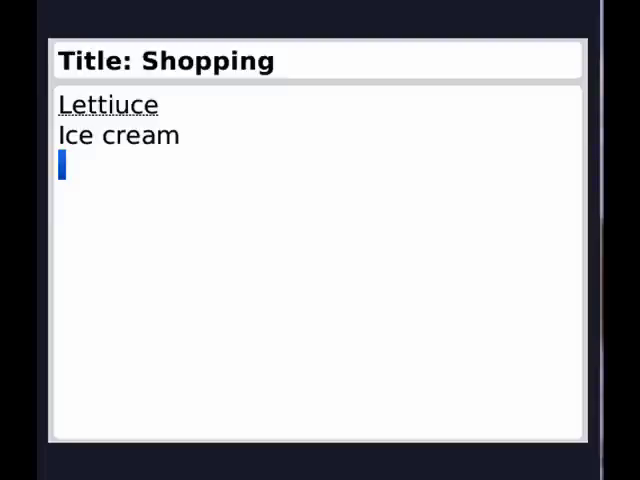
- Show the SYM symbol page, browse past &, ÷, | and ¥, and return to %
{"action": "key", "text": "alt"}
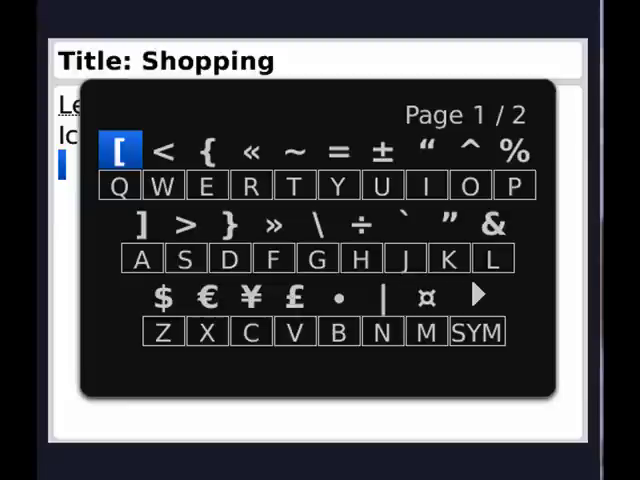
{"action": "key", "text": "Right"}
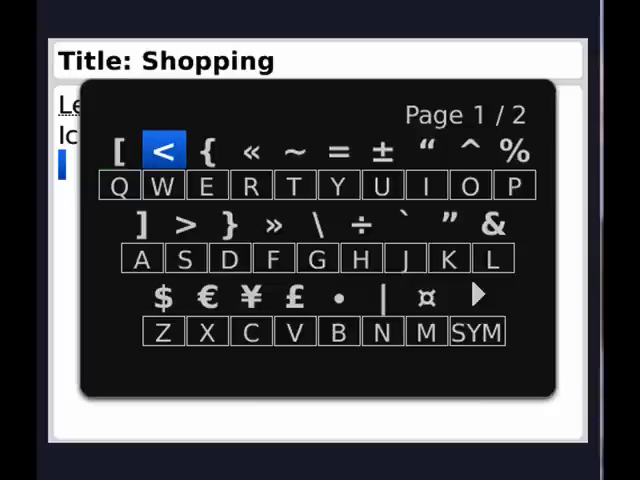
{"action": "key", "text": "Right"}
{"action": "key", "text": "Right"}
{"action": "key", "text": "Right"}
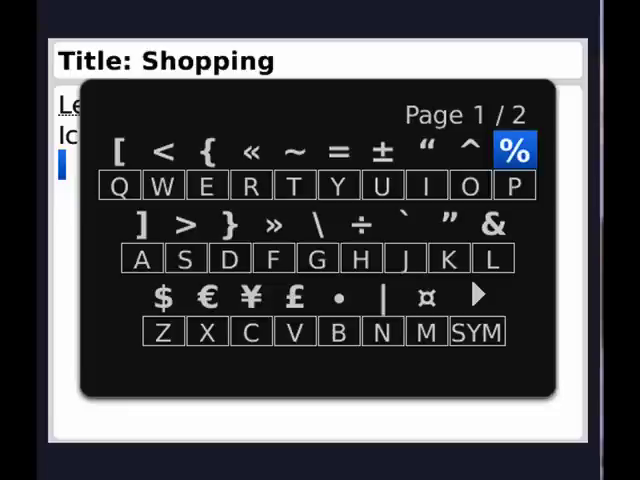
{"action": "key", "text": "Down"}
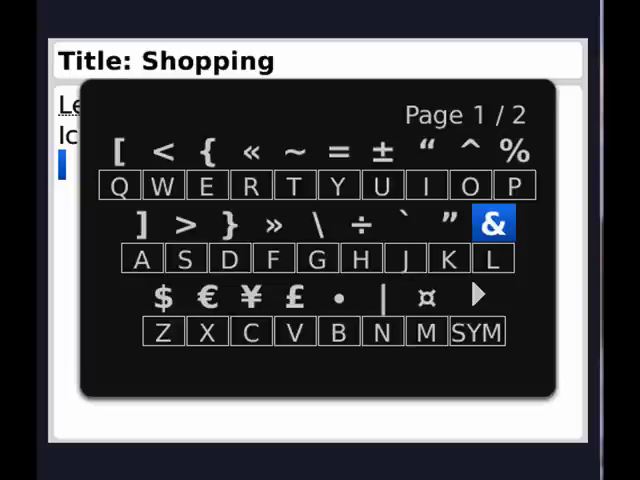
{"action": "key", "text": "Left"}
{"action": "key", "text": "Left"}
{"action": "key", "text": "Left"}
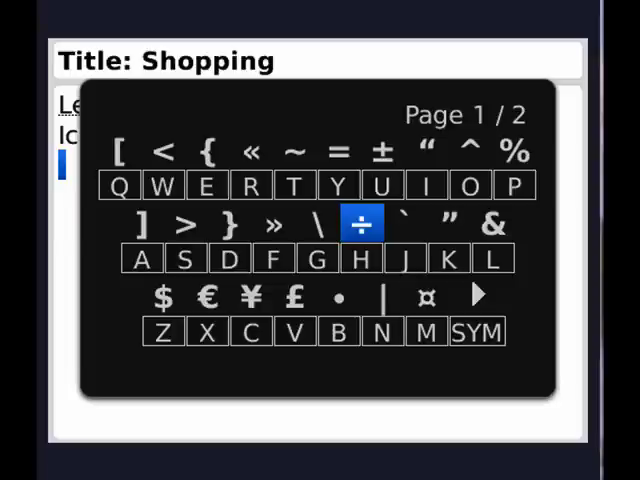
{"action": "key", "text": "Down"}
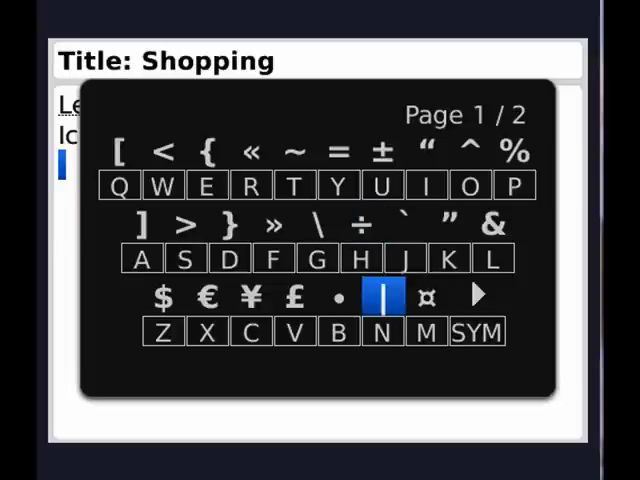
{"action": "key", "text": "Left"}
{"action": "key", "text": "Left"}
{"action": "key", "text": "Left"}
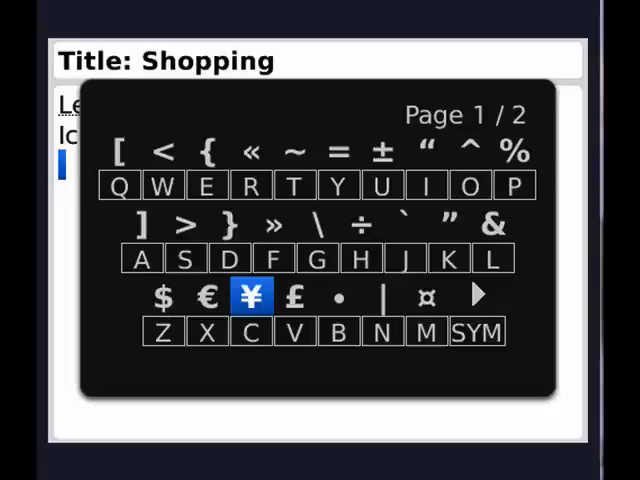
{"action": "key", "text": "Up"}
{"action": "key", "text": "Up"}
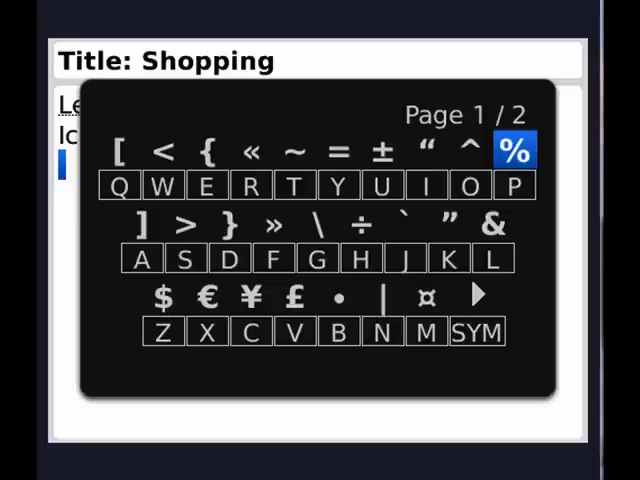
- Insert the selected % symbol on the new line below Ice cream
{"action": "key", "text": "Return"}
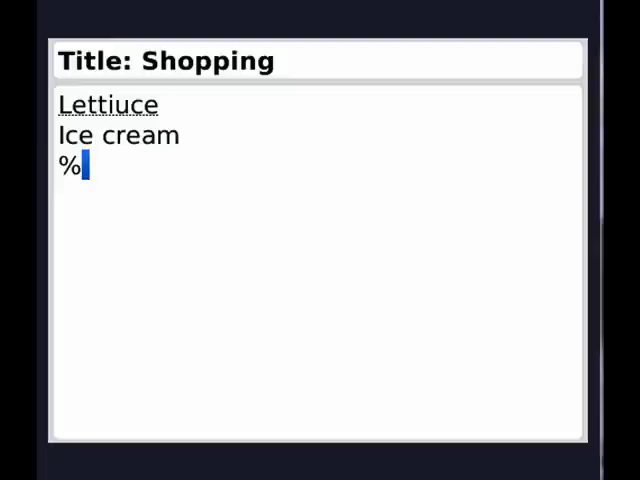